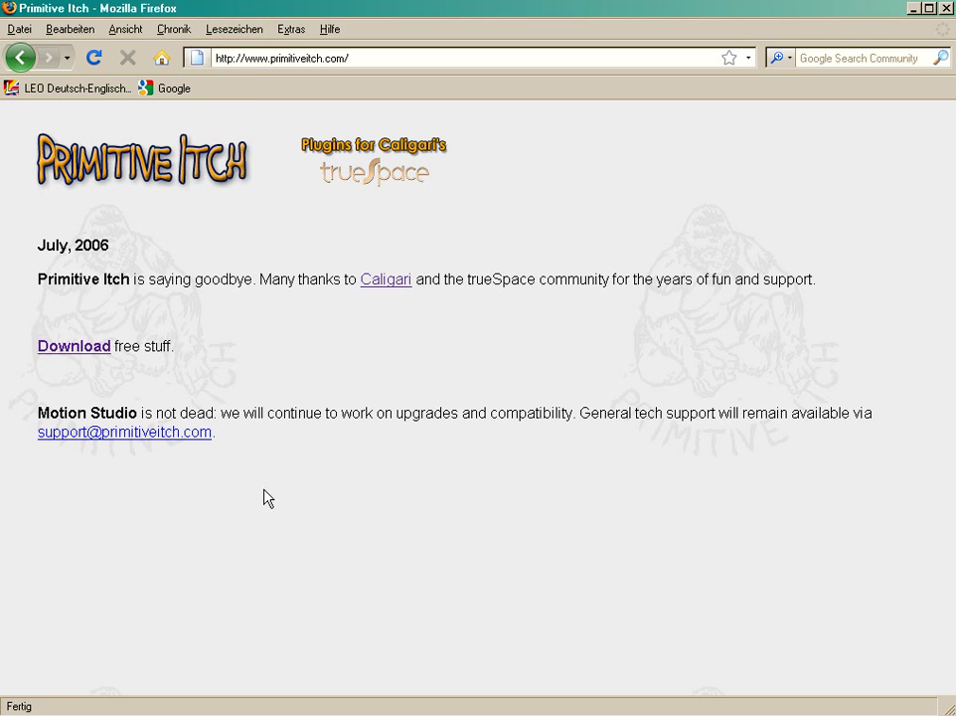
Open the free download listing on the Primitive Itch website and look at the MotionStudioPro entry
left_click_drag(244, 58, 378, 58)
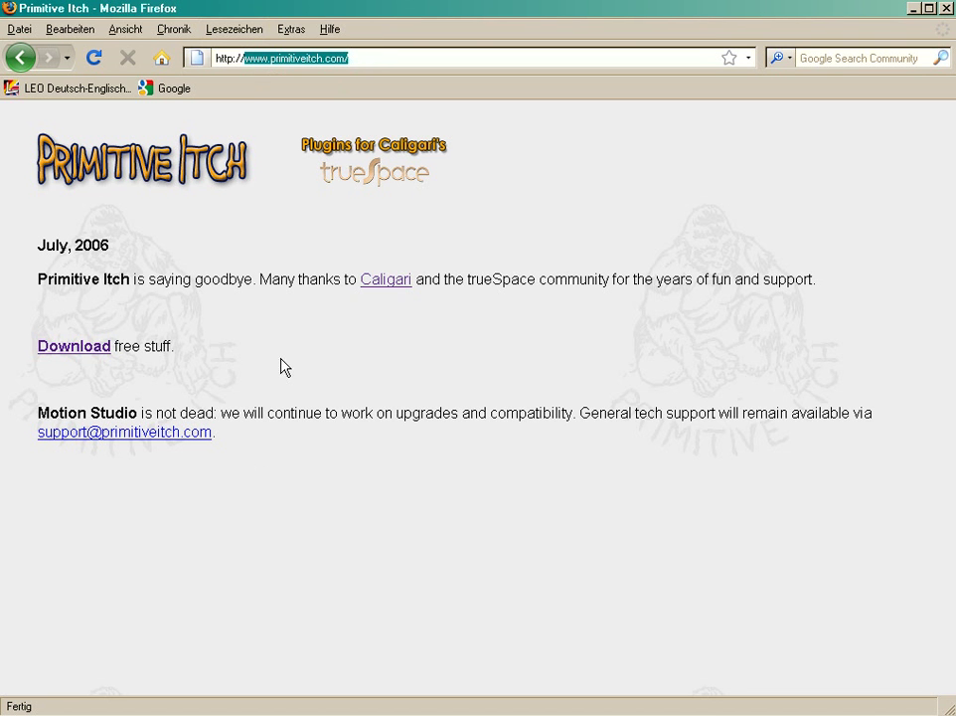
left_click(73, 348)
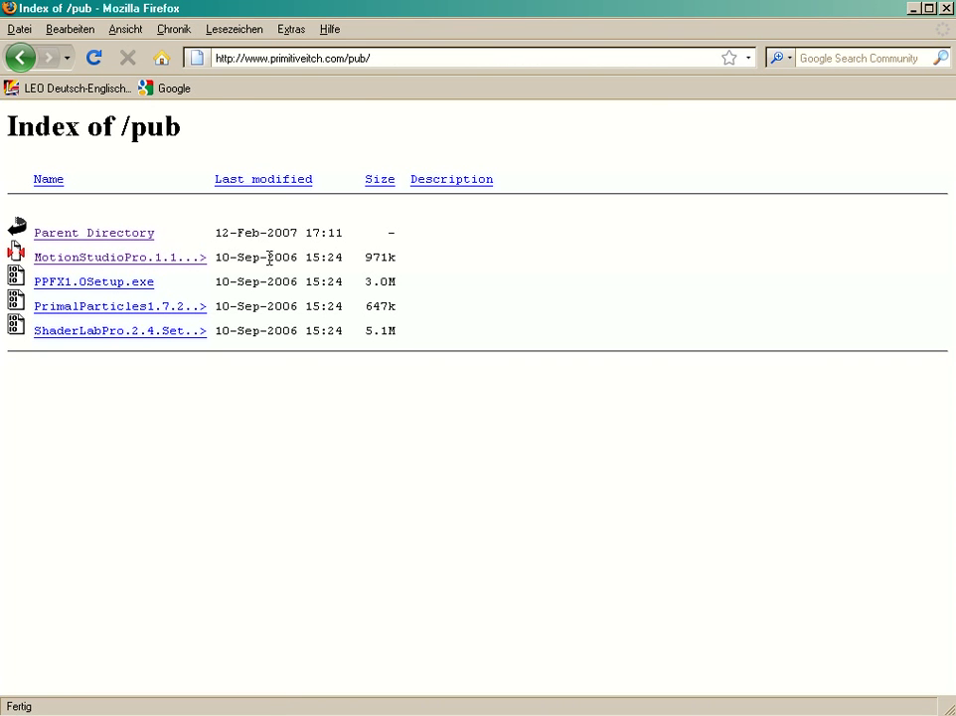
double_click(269, 257)
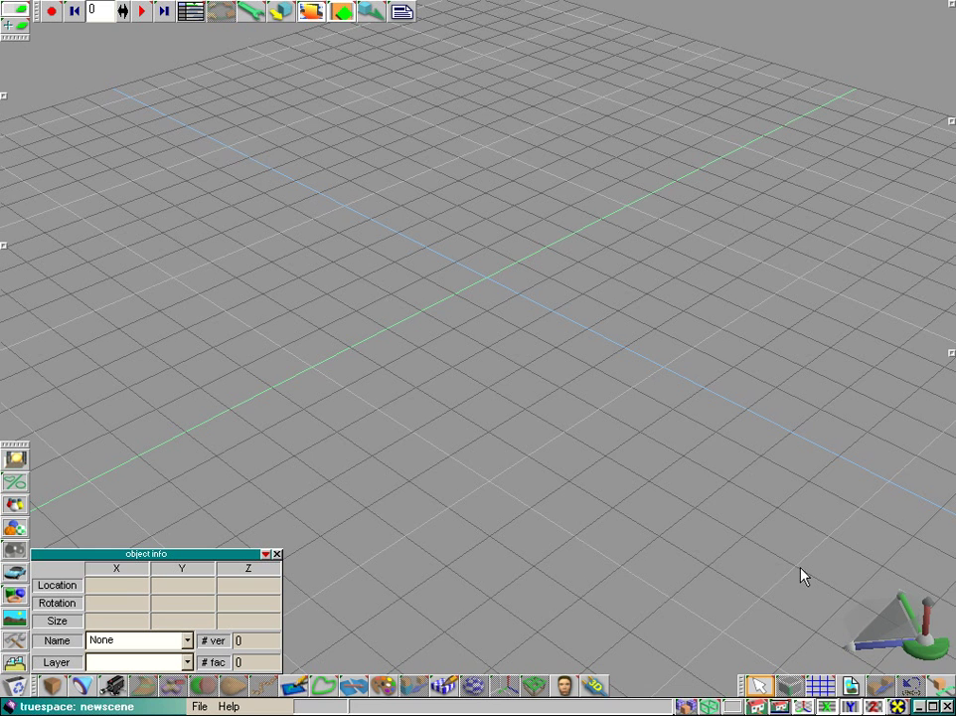
Switch to trueSpace and install the MotionStudioPro.tsx extension from the Tsx folder
left_click_drag(899, 626, 527, 245)
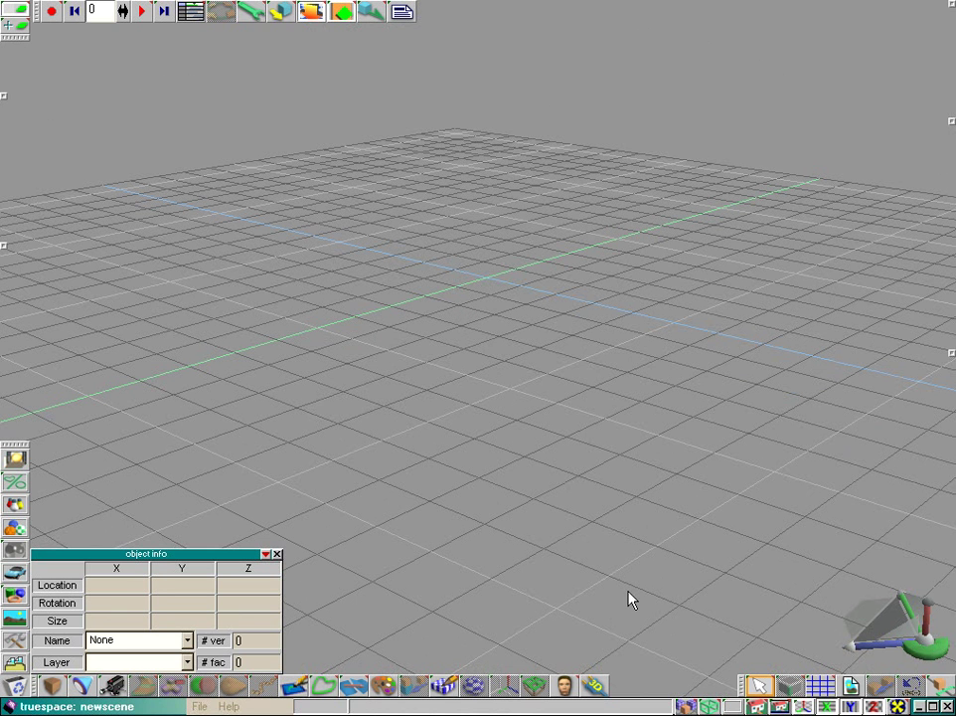
left_click(594, 687)
left_click_drag(229, 18, 589, 217)
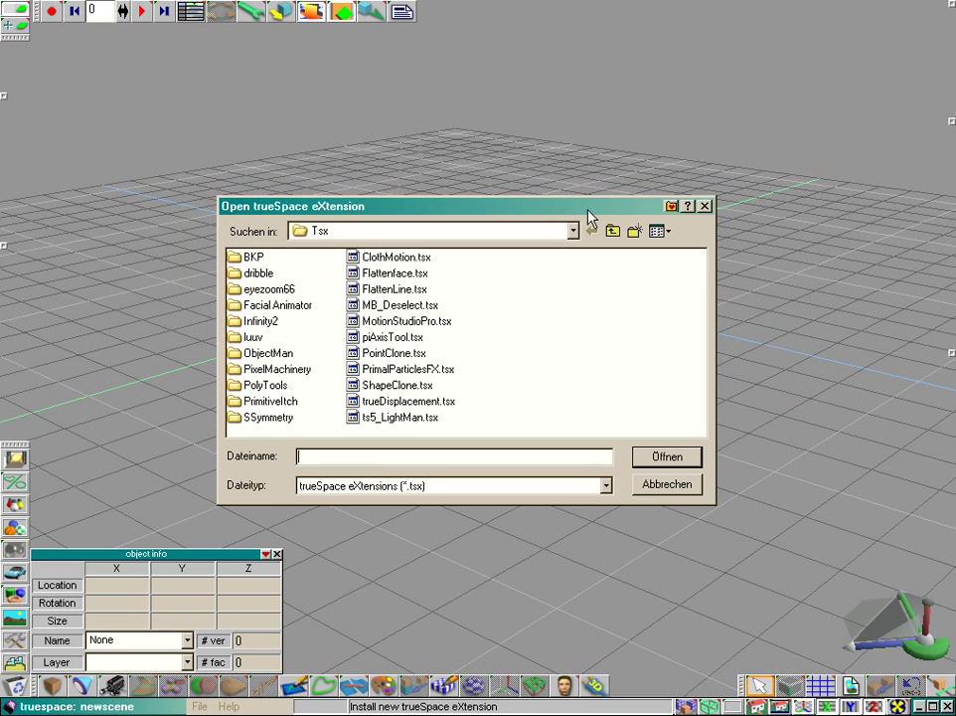
left_click(427, 322)
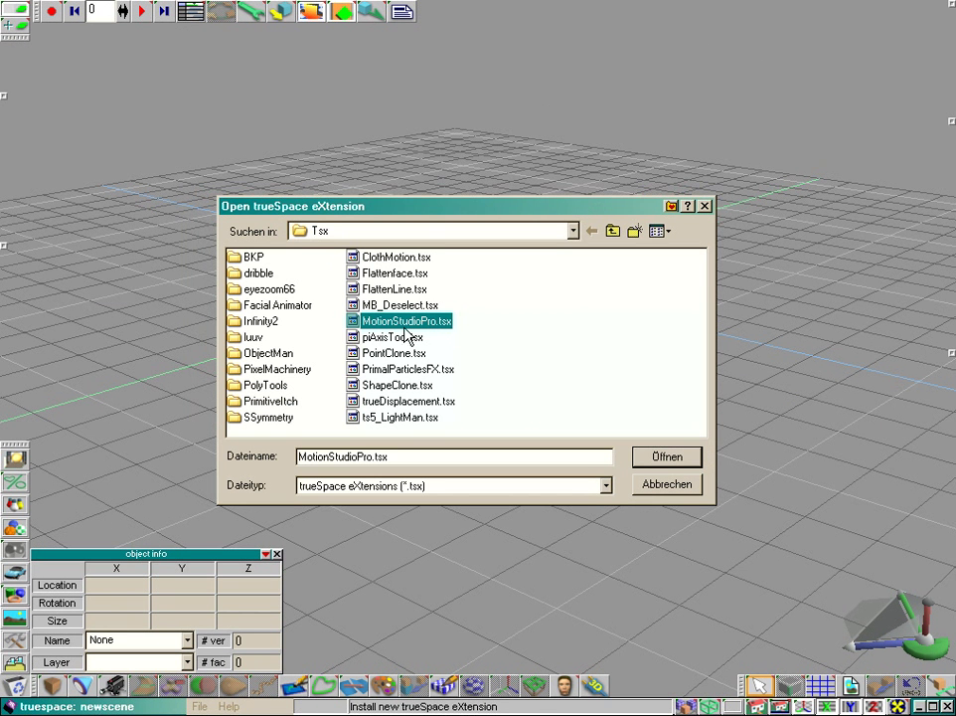
left_click(675, 456)
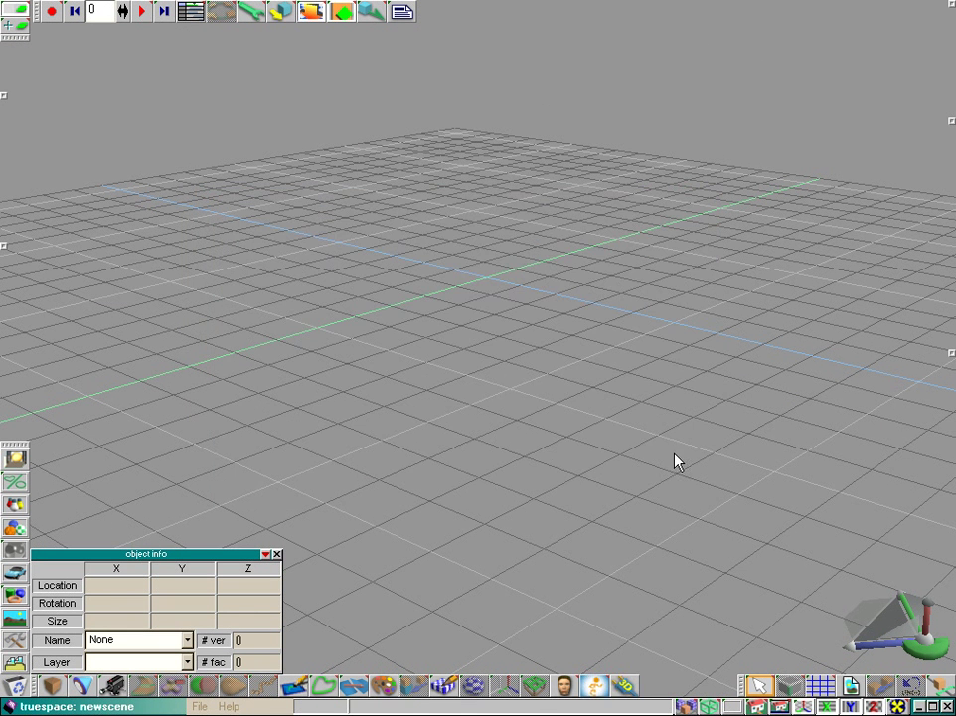
Launch the Motion Studio Pro extension, collapse its Skeleton section and move its window clear of the animation controls
left_click(595, 688)
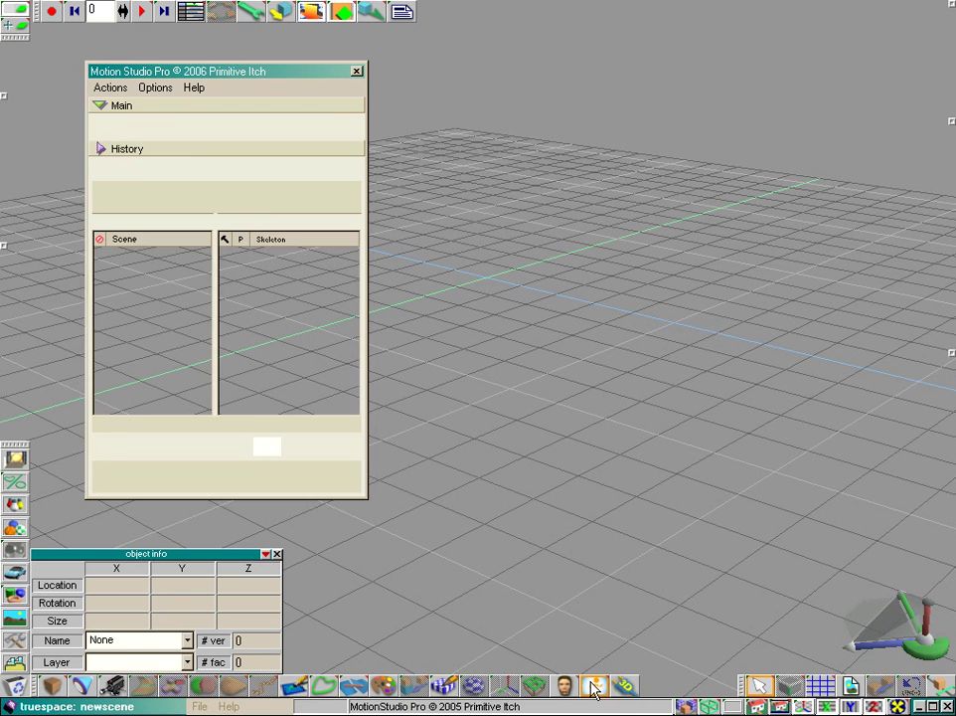
left_click_drag(241, 78, 264, 92)
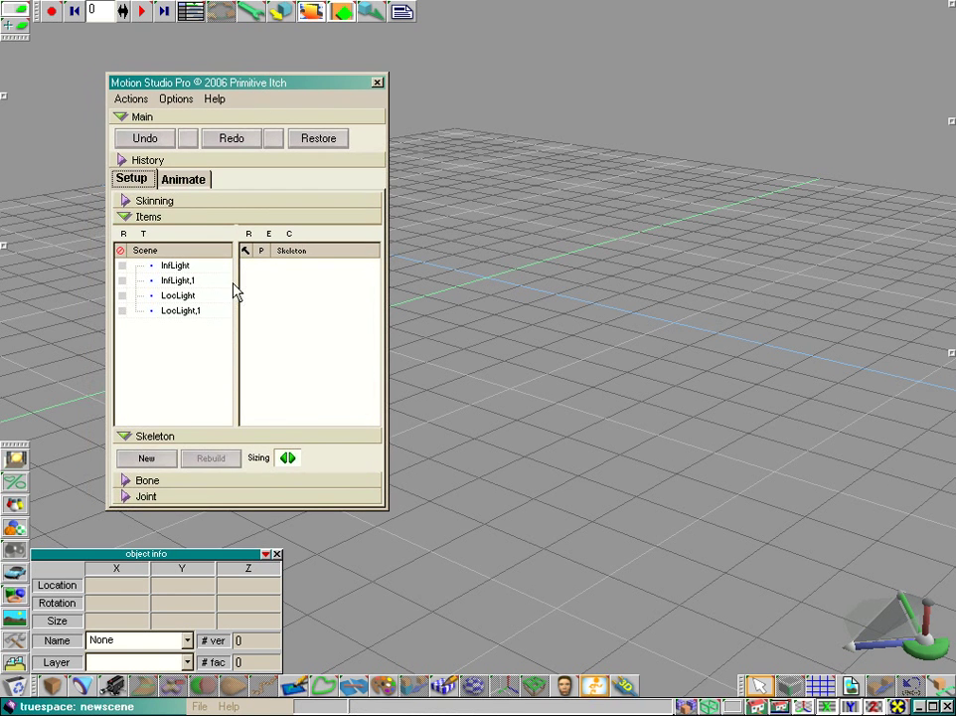
left_click(122, 436)
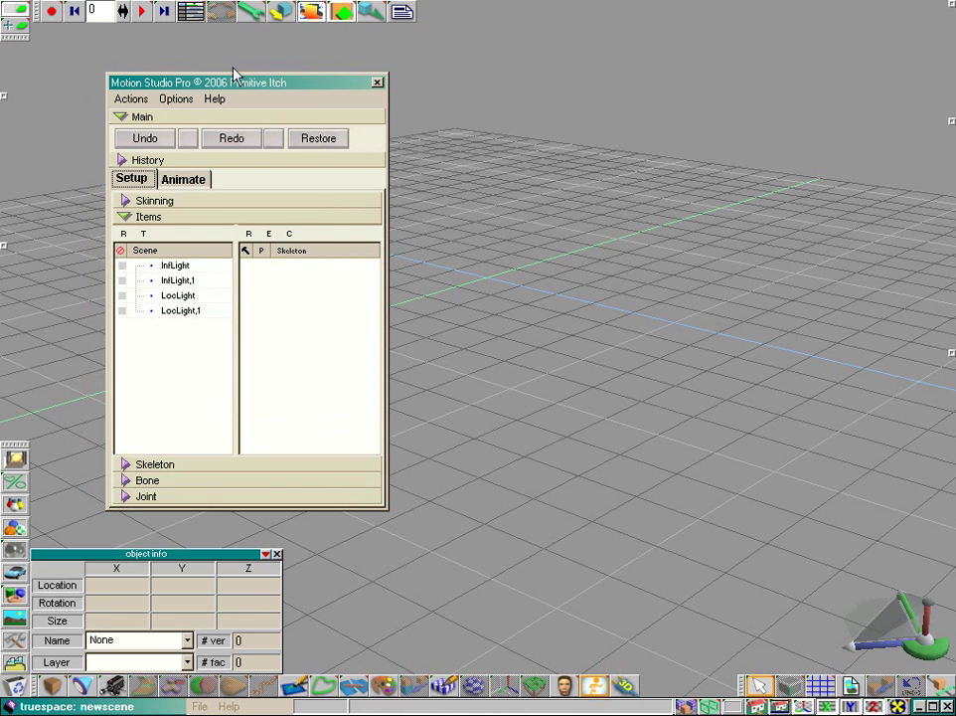
left_click_drag(236, 87, 586, 93)
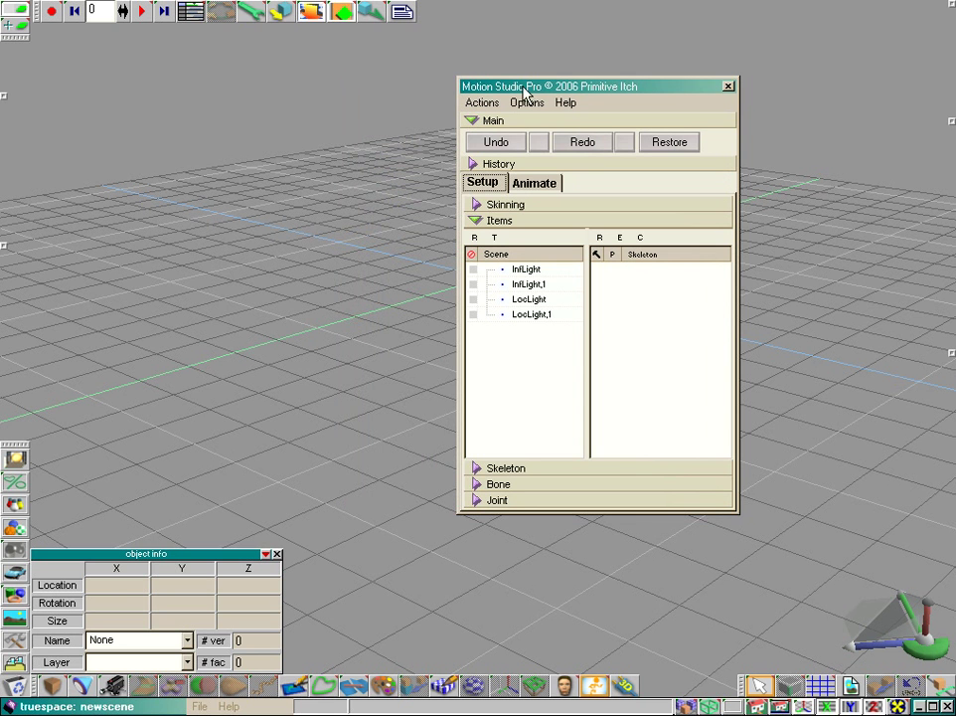
Check the AutoRecord option in the keyframe recording settings and close the settings
right_click(52, 14)
left_click_drag(74, 30, 179, 101)
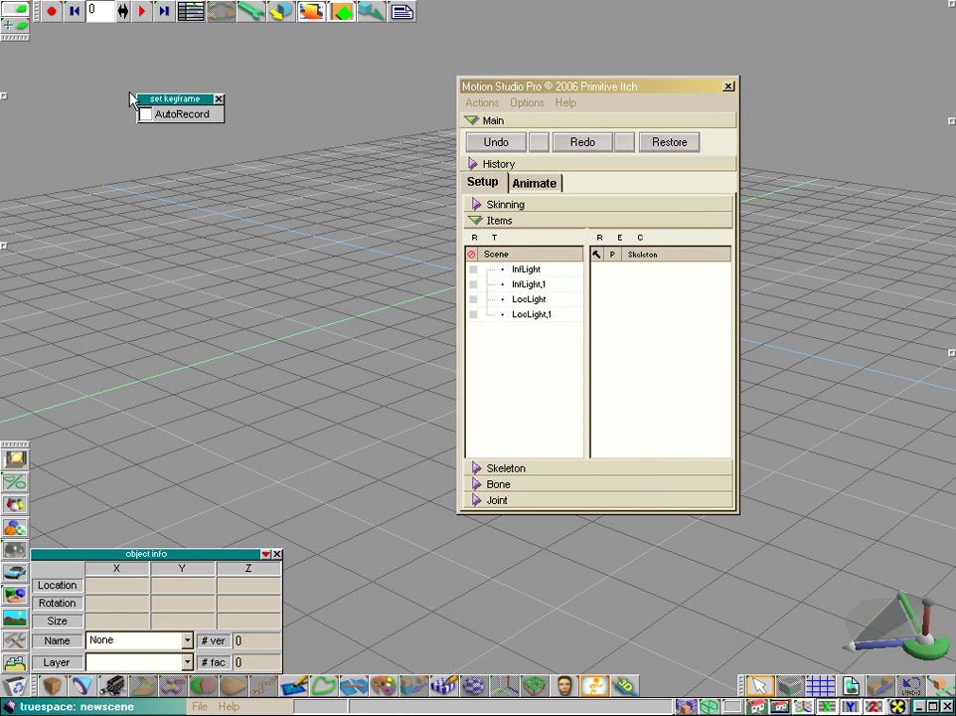
left_click(217, 101)
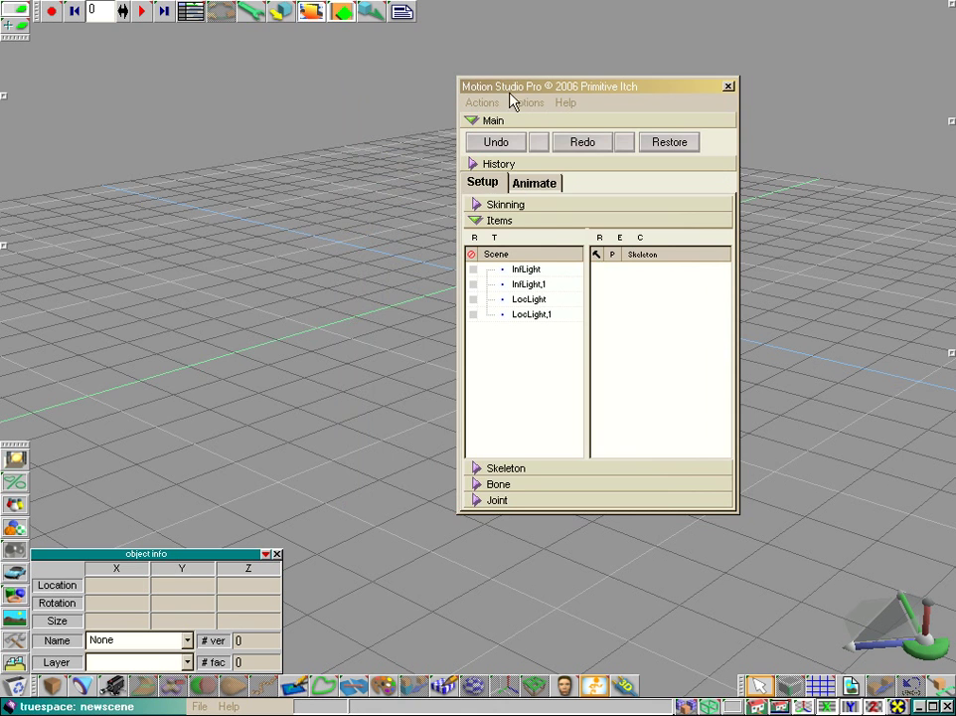
Move the Motion Studio Pro window away from the middle of the workspace and adjust its width
left_click_drag(507, 89, 135, 82)
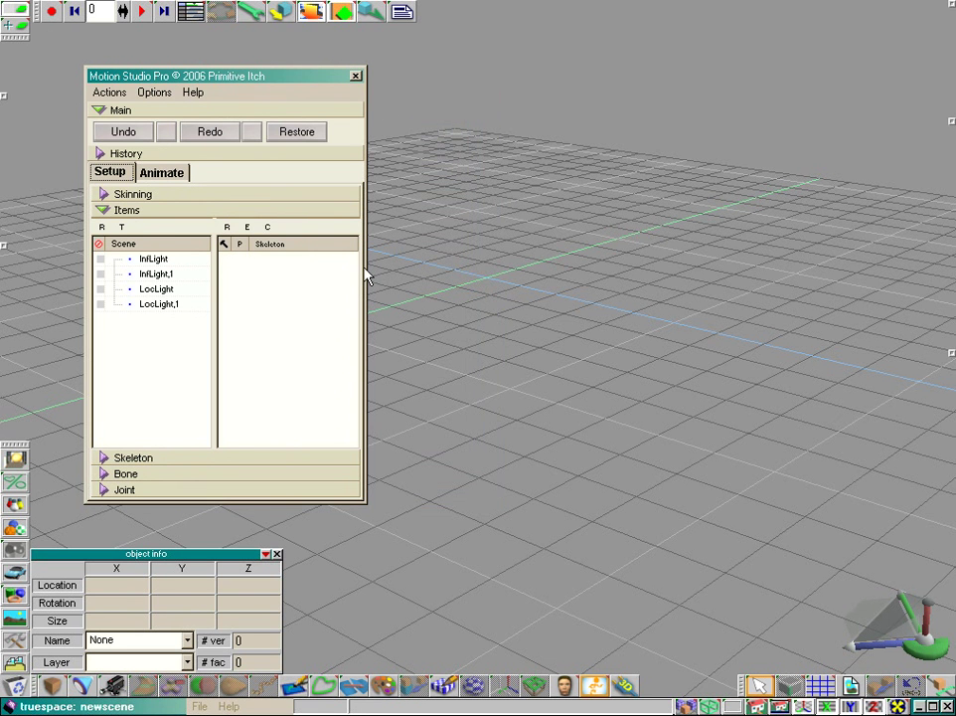
left_click_drag(360, 267, 449, 271)
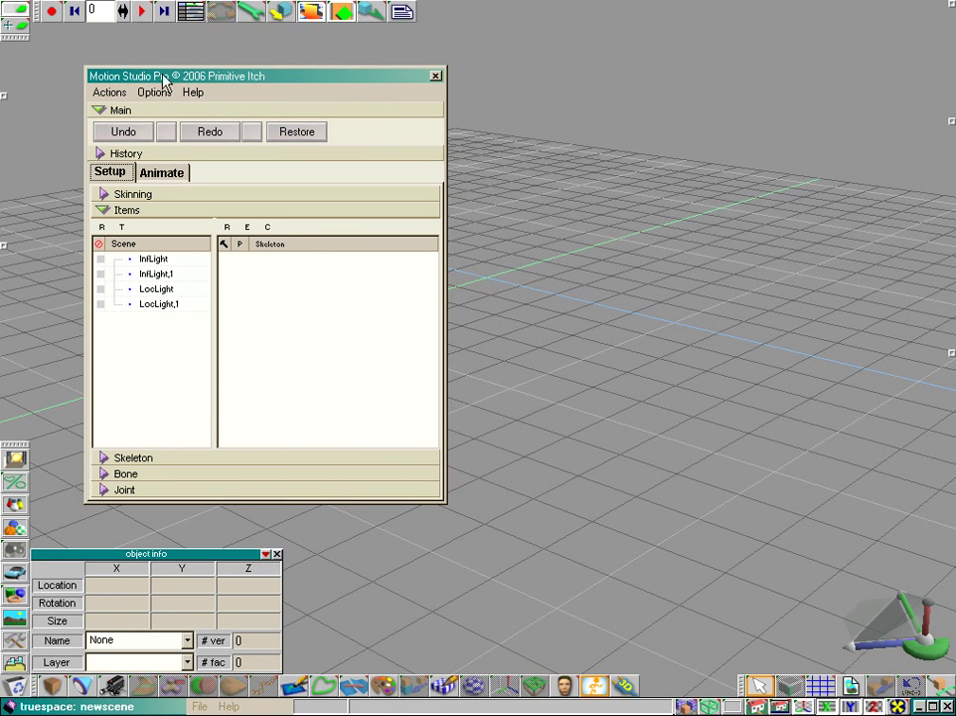
left_click_drag(440, 117, 374, 118)
Expand the Skeleton section of Motion Studio Pro and create a new skeleton with its first bone
left_click(100, 458)
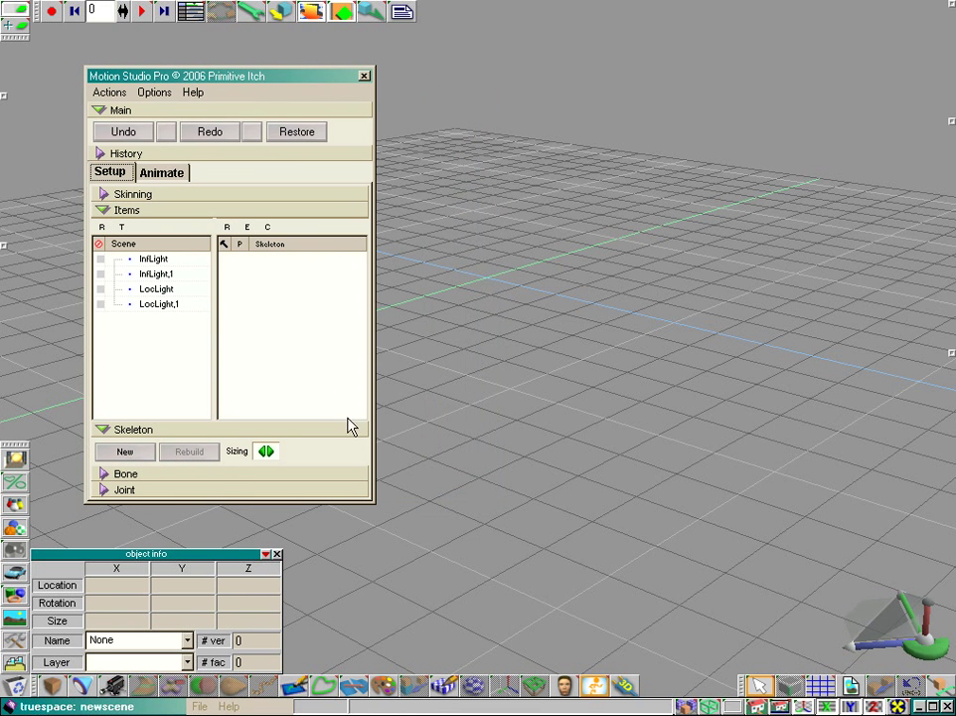
left_click_drag(923, 626, 925, 637)
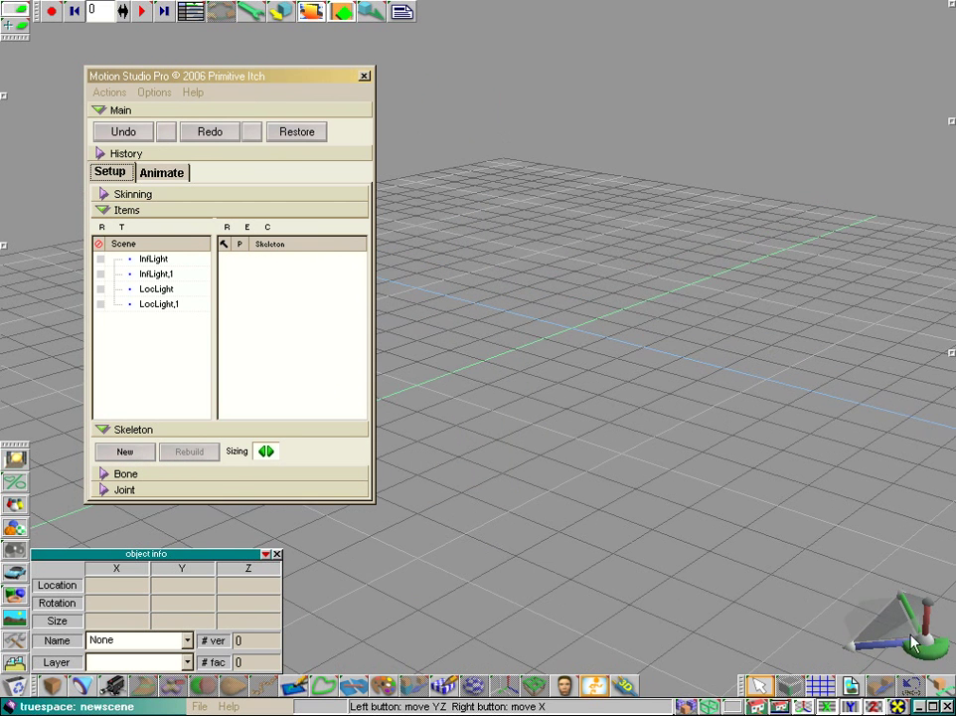
left_click(125, 450)
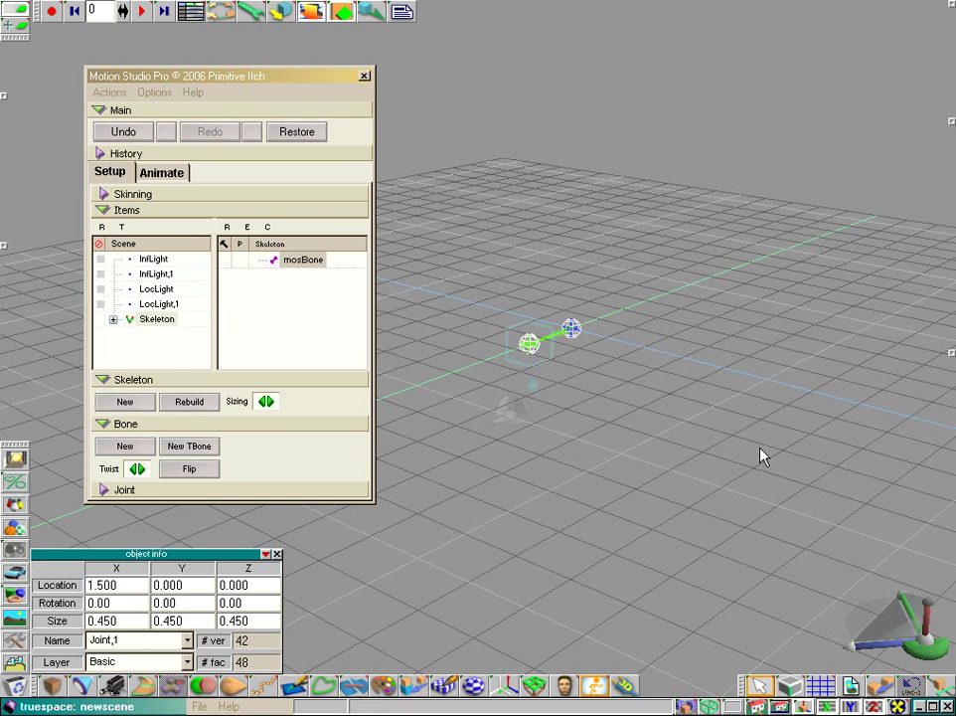
left_click_drag(762, 452, 767, 393)
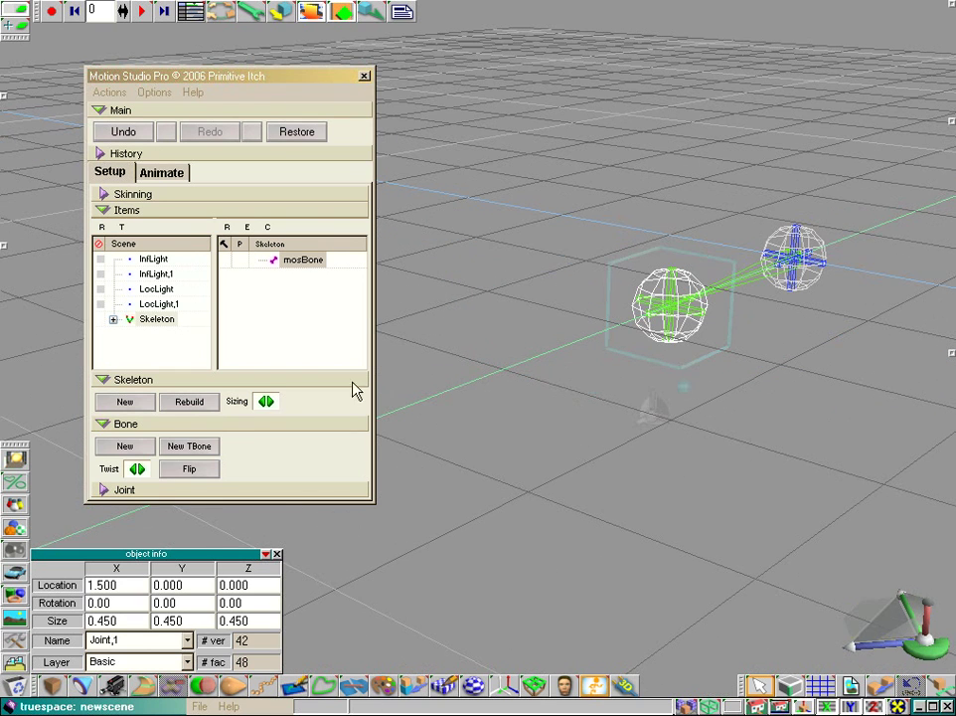
left_click_drag(922, 637, 927, 625)
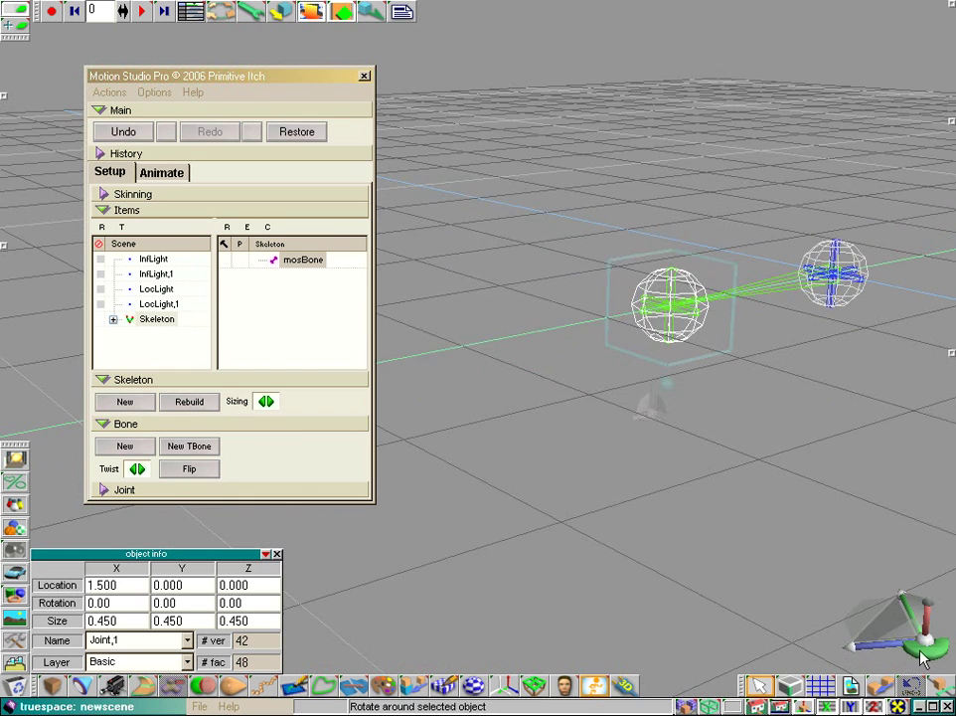
mouse_move(807, 577)
left_mouse_down()
mouse_move(811, 502)
mouse_move(806, 564)
left_mouse_up()
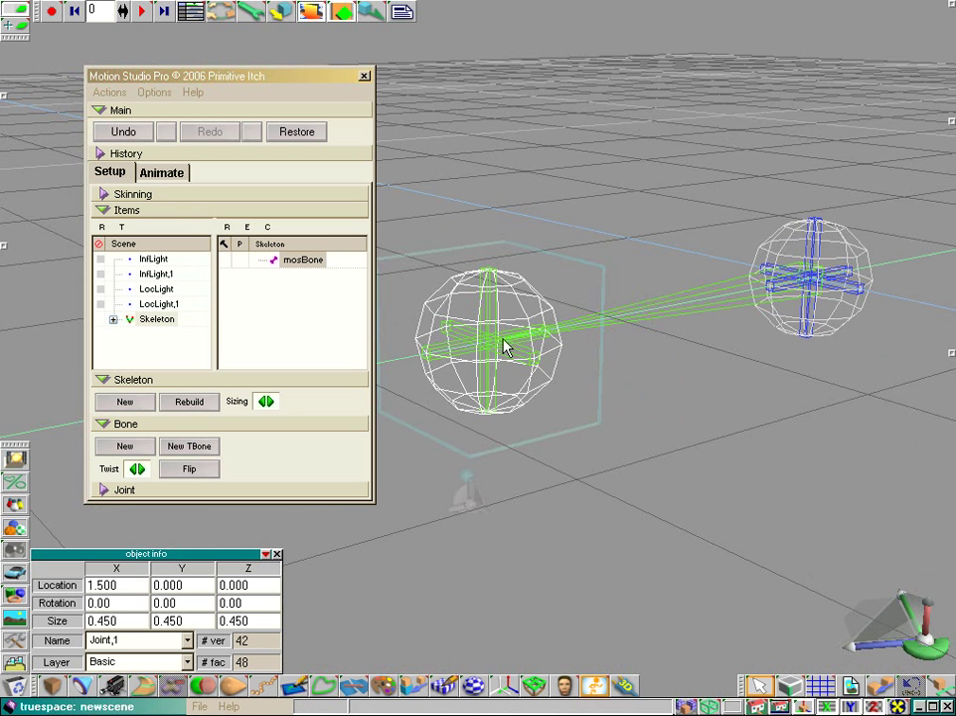
Examine the new bone and the joints at both of its ends from several angles
left_click(830, 290)
left_click(503, 281)
left_click(800, 259)
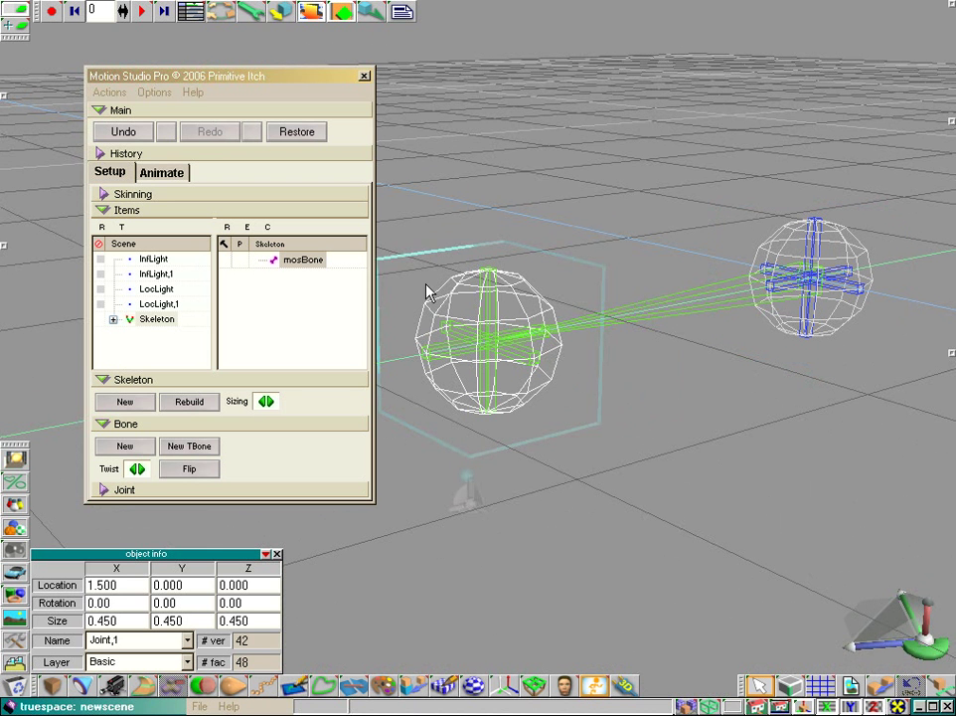
left_click_drag(902, 640, 867, 649)
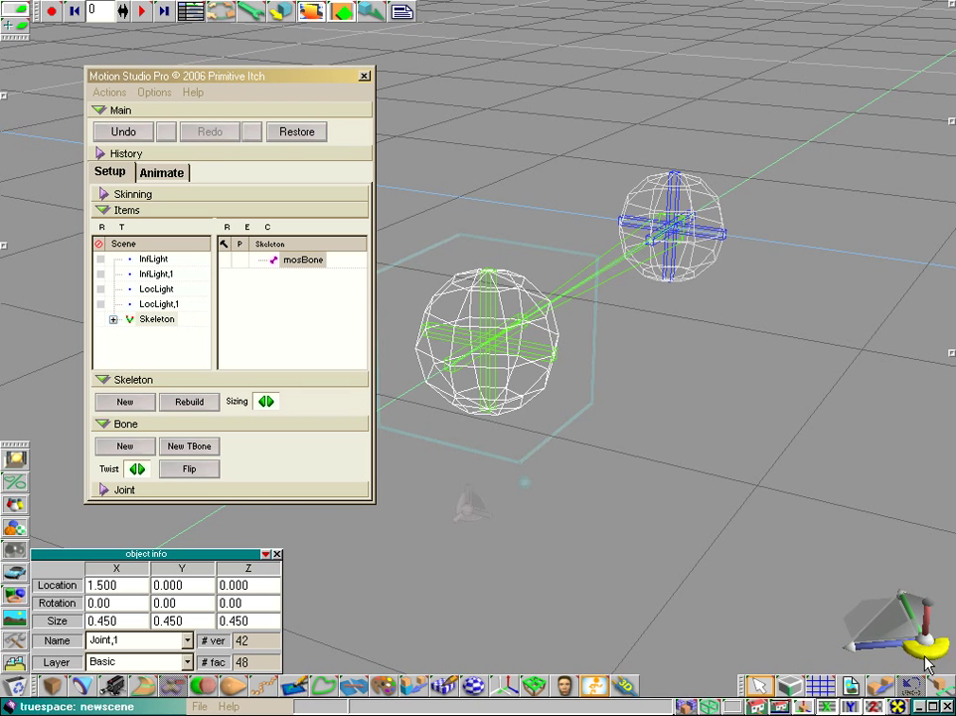
left_click_drag(935, 666, 875, 664)
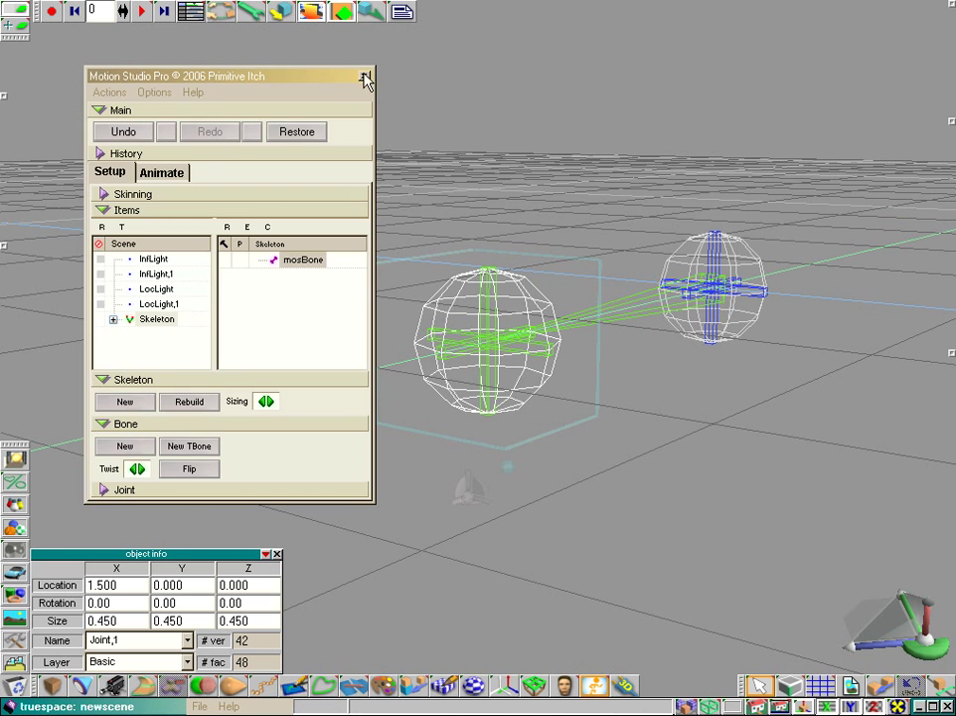
Close Motion Studio Pro and replace the current scene with a new empty one
left_click(363, 76)
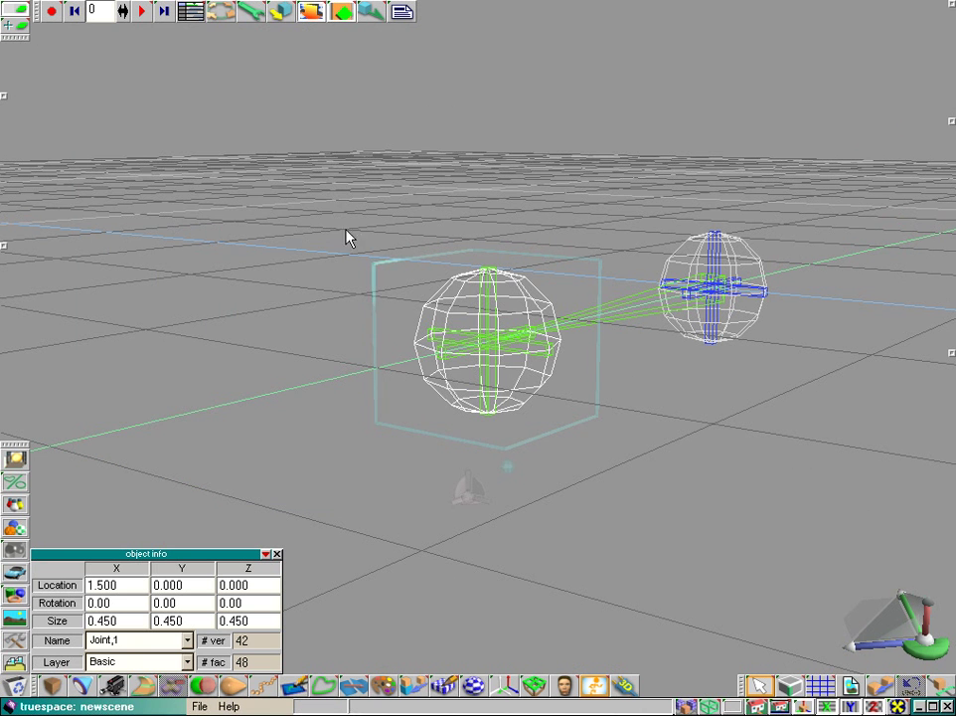
left_click(852, 686)
left_click(481, 405)
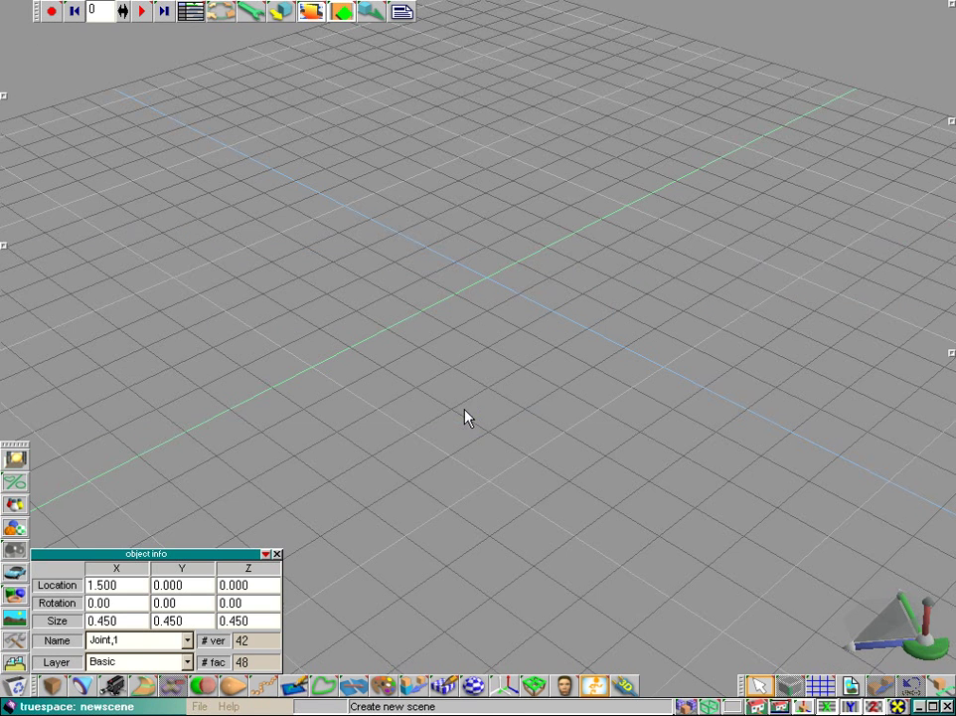
Add a 2 x 2 x 2 cube near the grid's centre, at about X 0.93 and Y 0.81
left_click(57, 686)
left_click(481, 333)
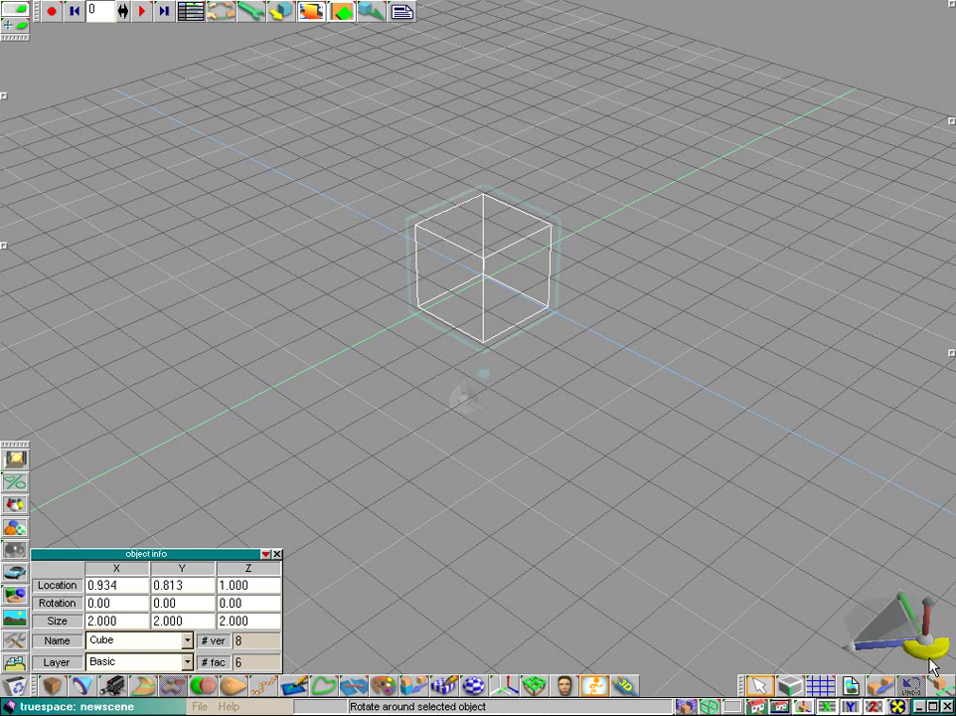
left_click_drag(914, 641, 833, 508)
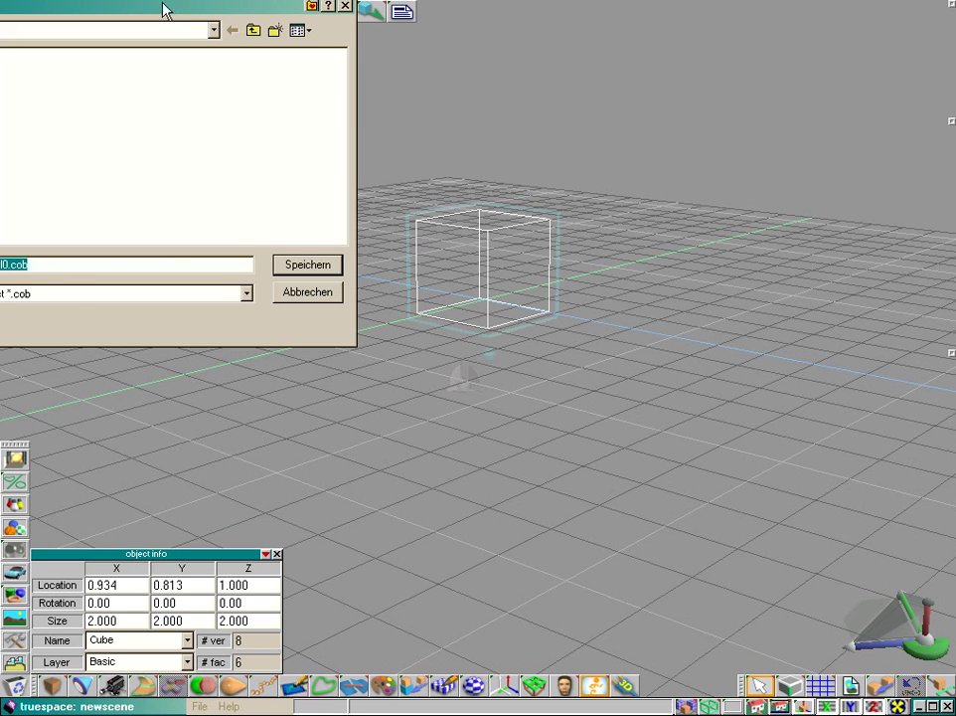
Set the save location for the cube to the Tsx folder inside Programme\TrueSpace65 on drive C
left_click_drag(223, 6, 502, 224)
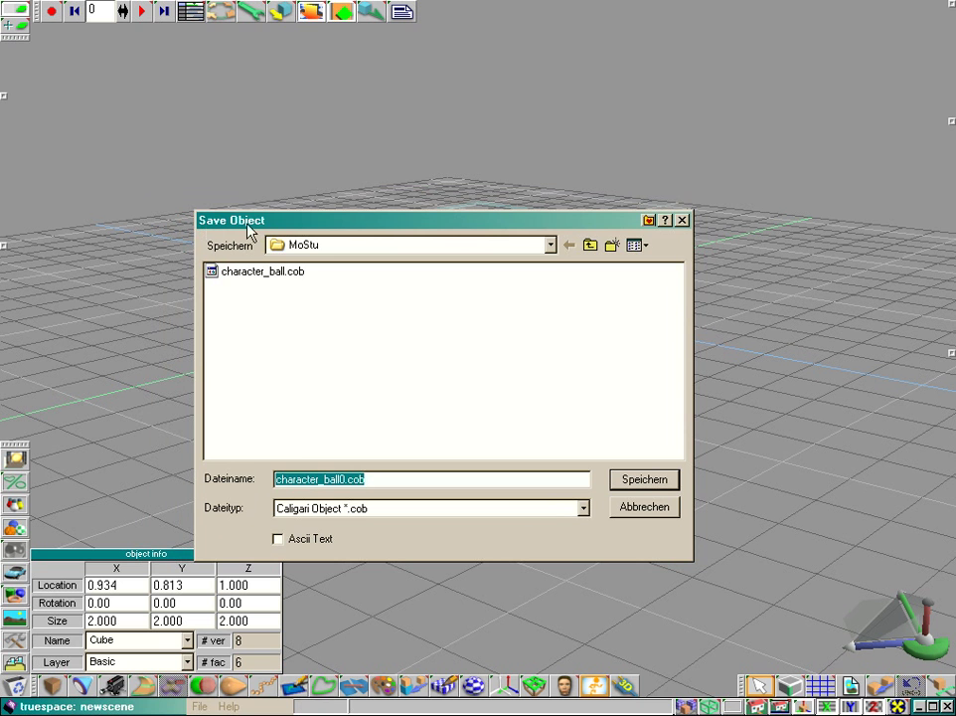
left_click(352, 248)
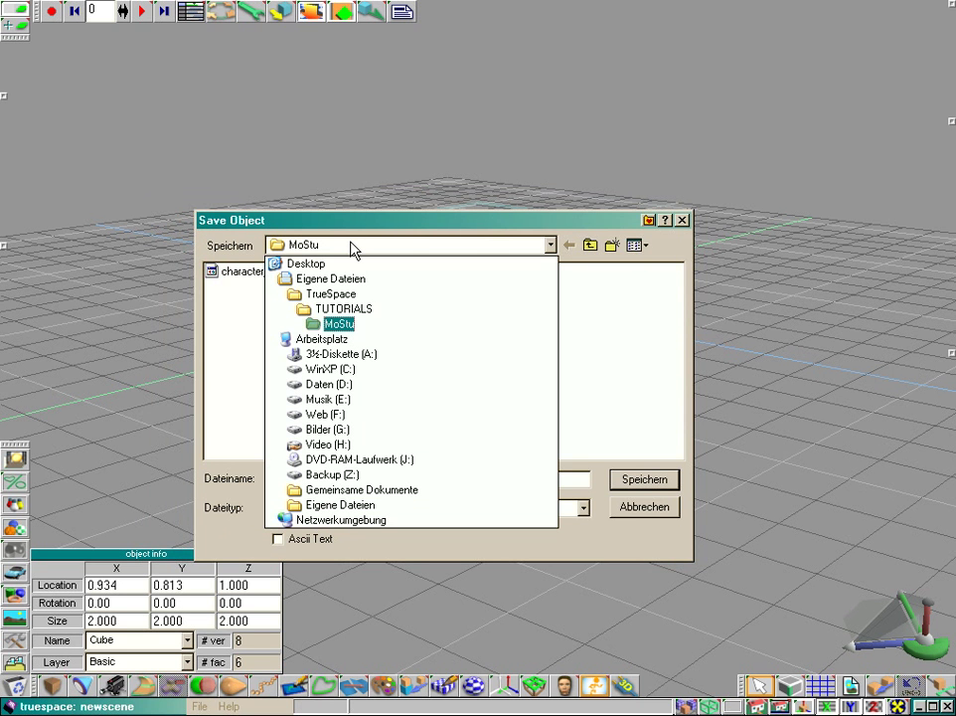
left_click(345, 372)
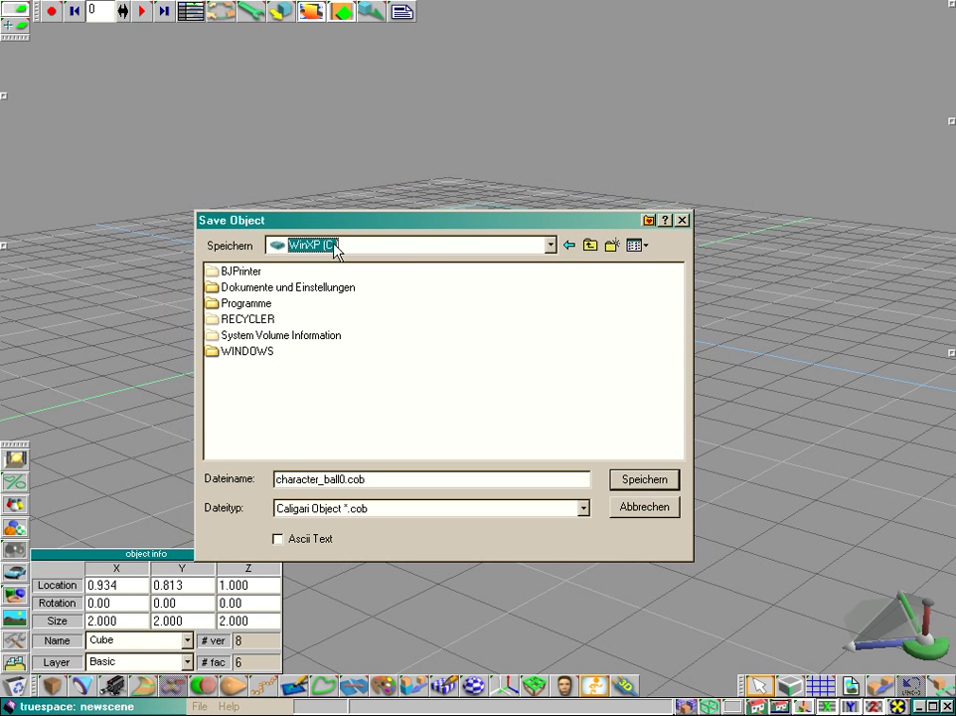
double_click(245, 305)
key("t")
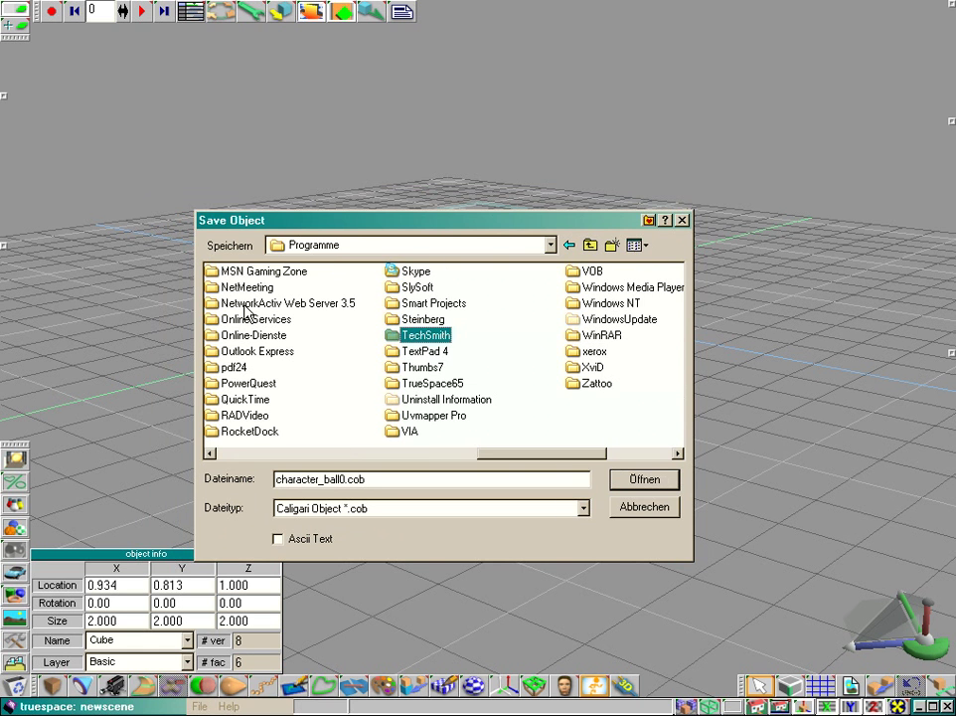
double_click(432, 382)
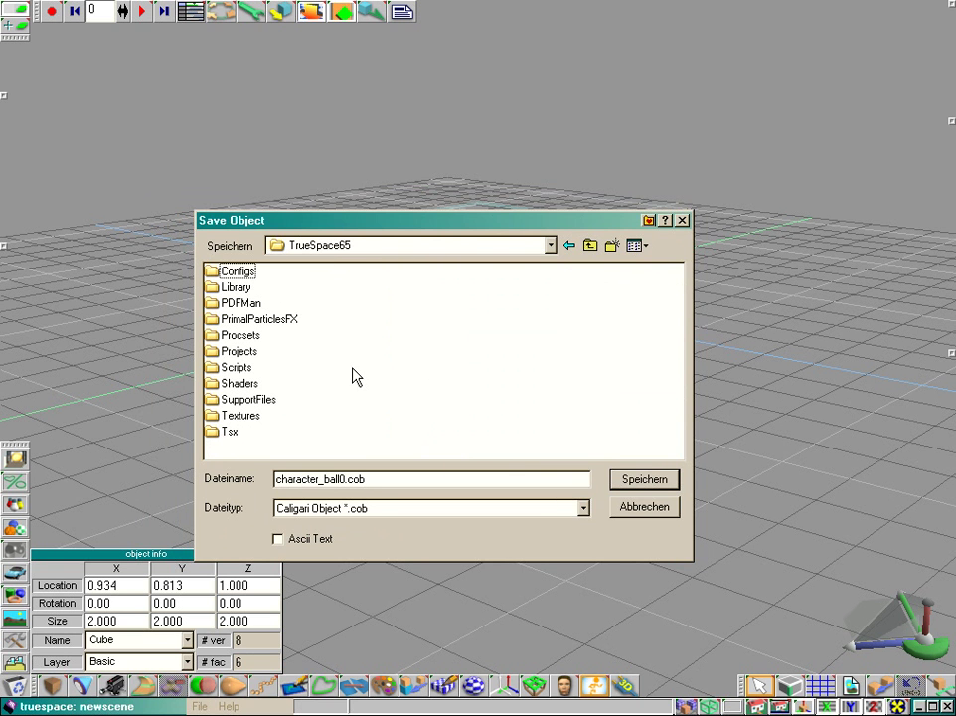
double_click(229, 433)
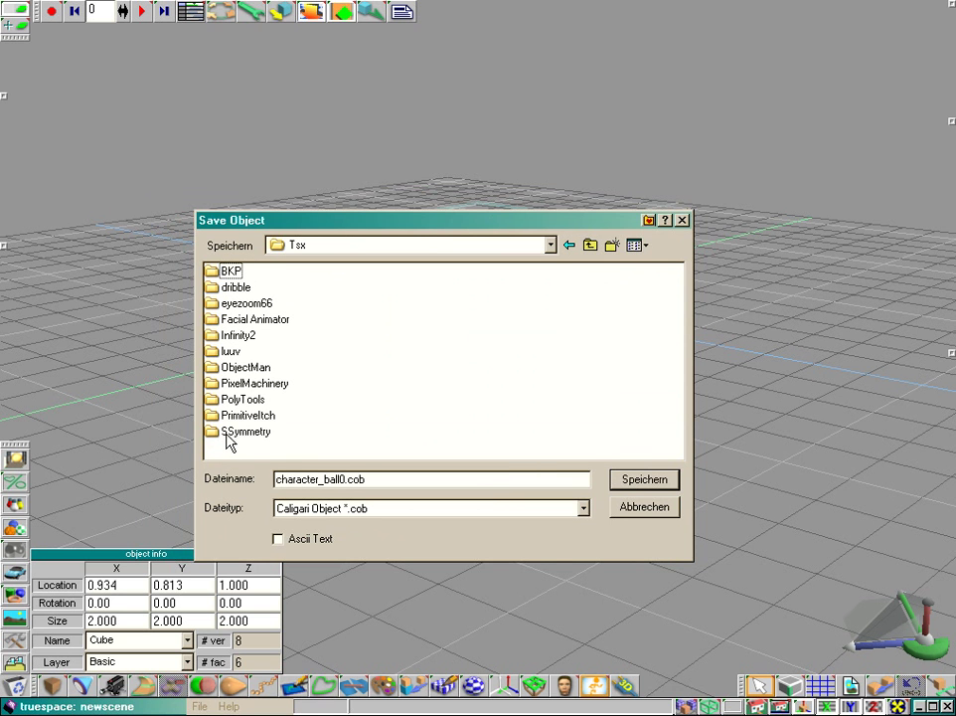
Name the object file JOINTBARS.cob and save the cube
double_click(344, 479)
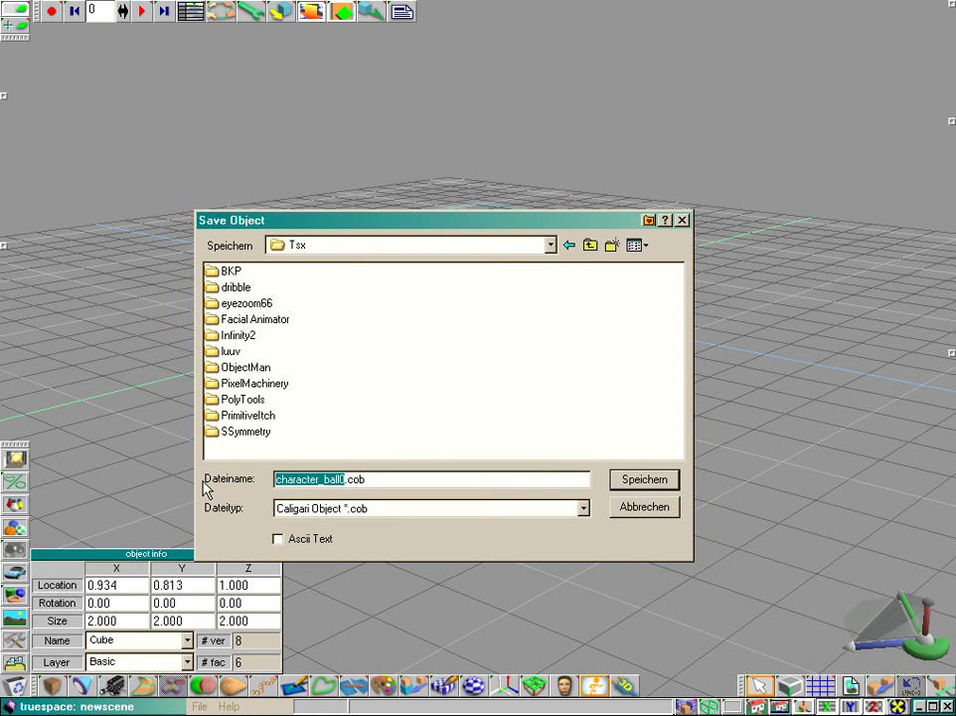
type("JOINTBARS")
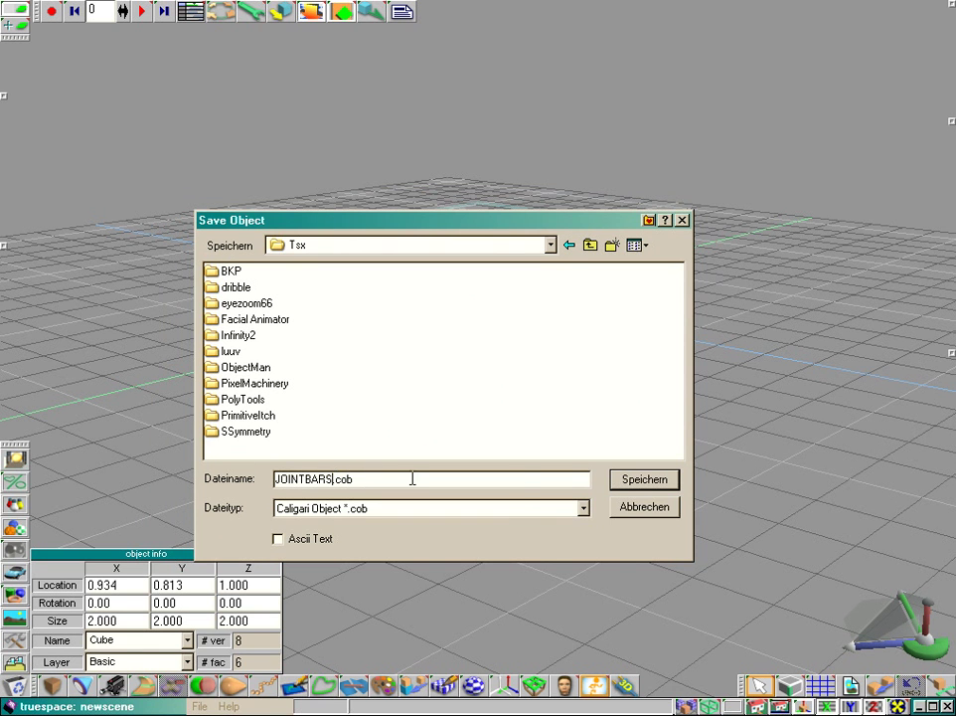
left_click(635, 480)
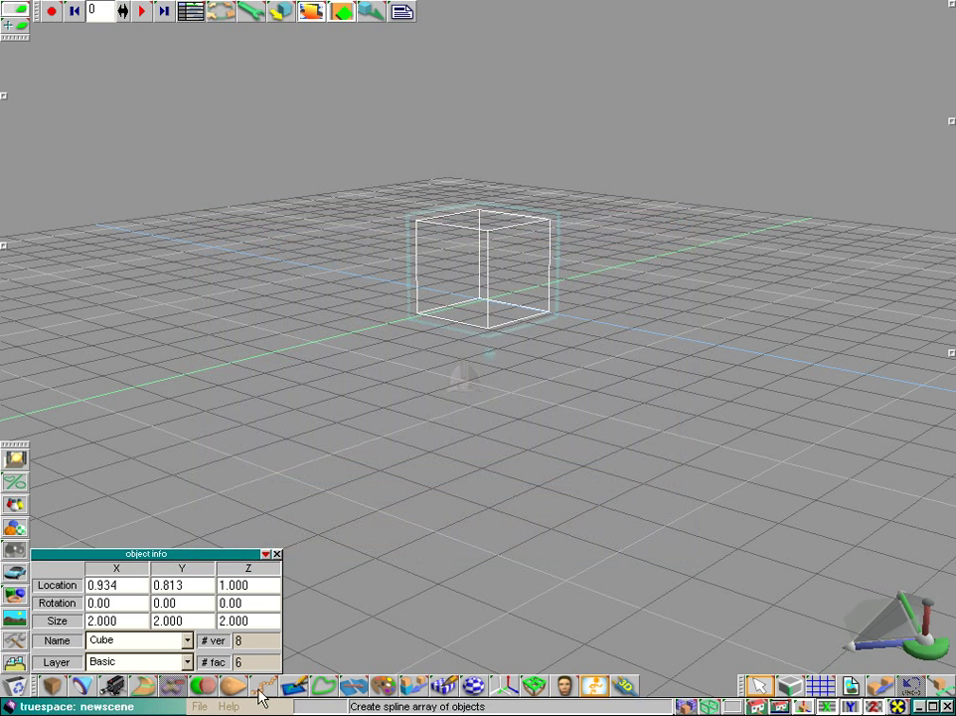
Replace the scene with a new empty one without saving it, and create a new skeleton in Motion Studio Pro
left_click(851, 686)
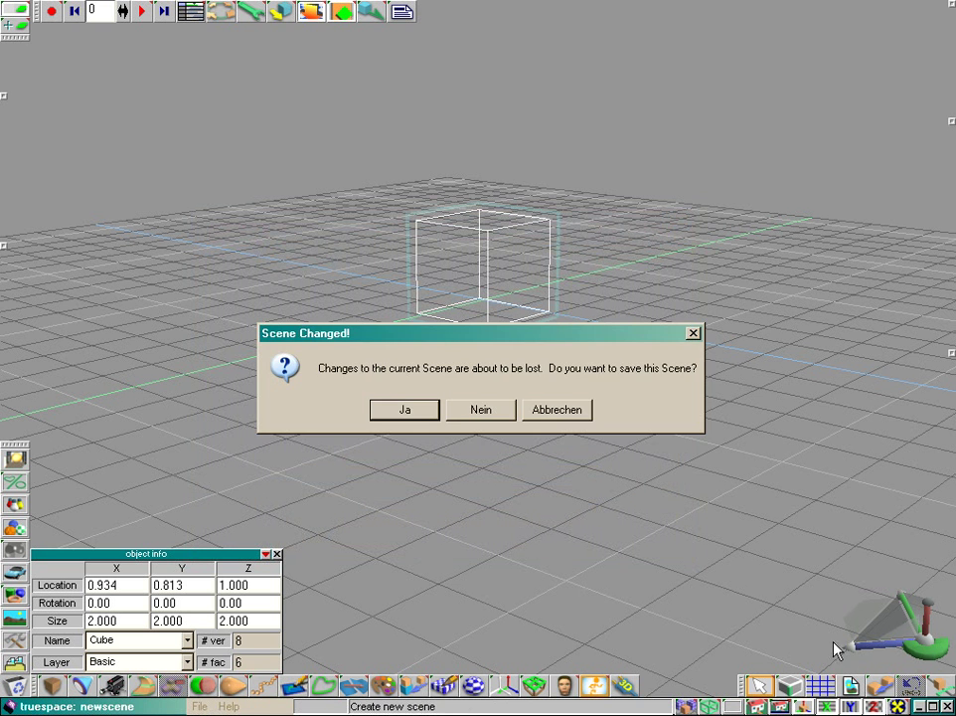
left_click(480, 409)
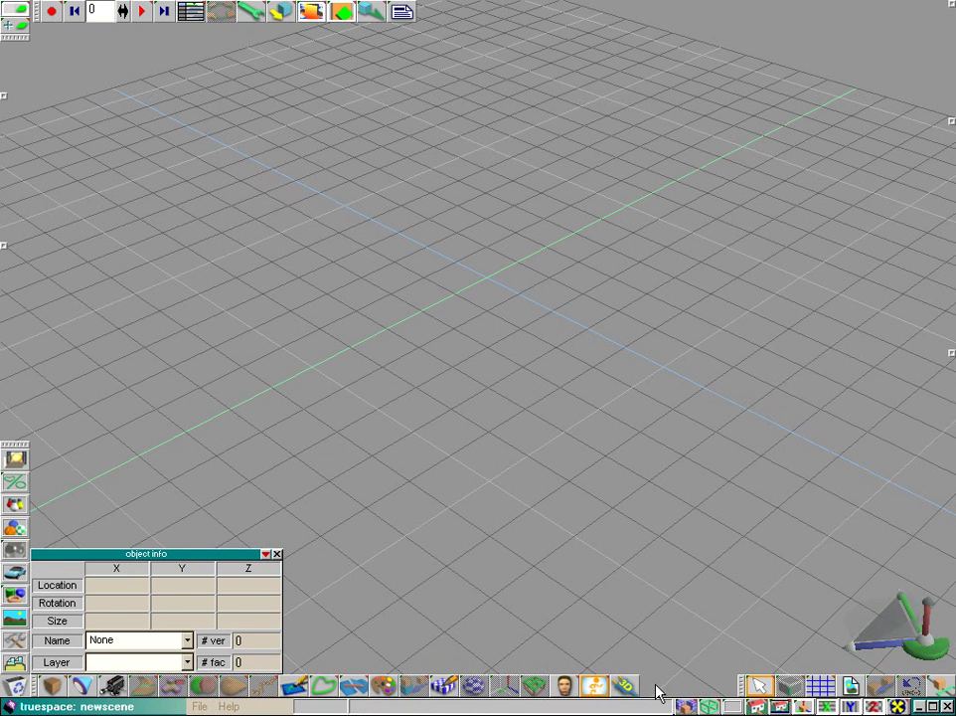
left_click(604, 687)
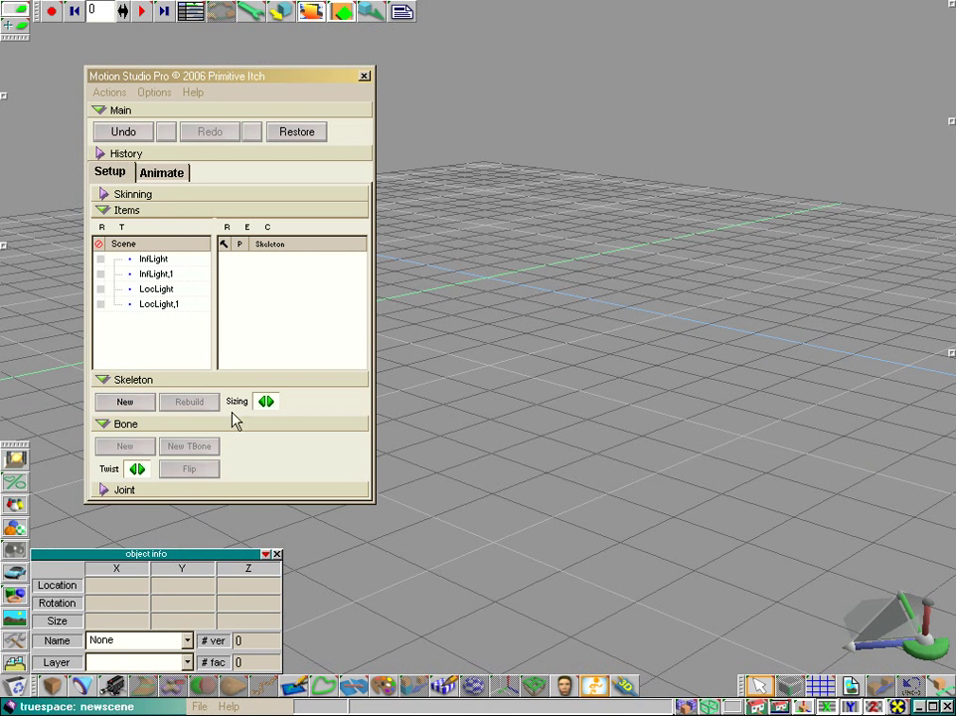
left_click(125, 400)
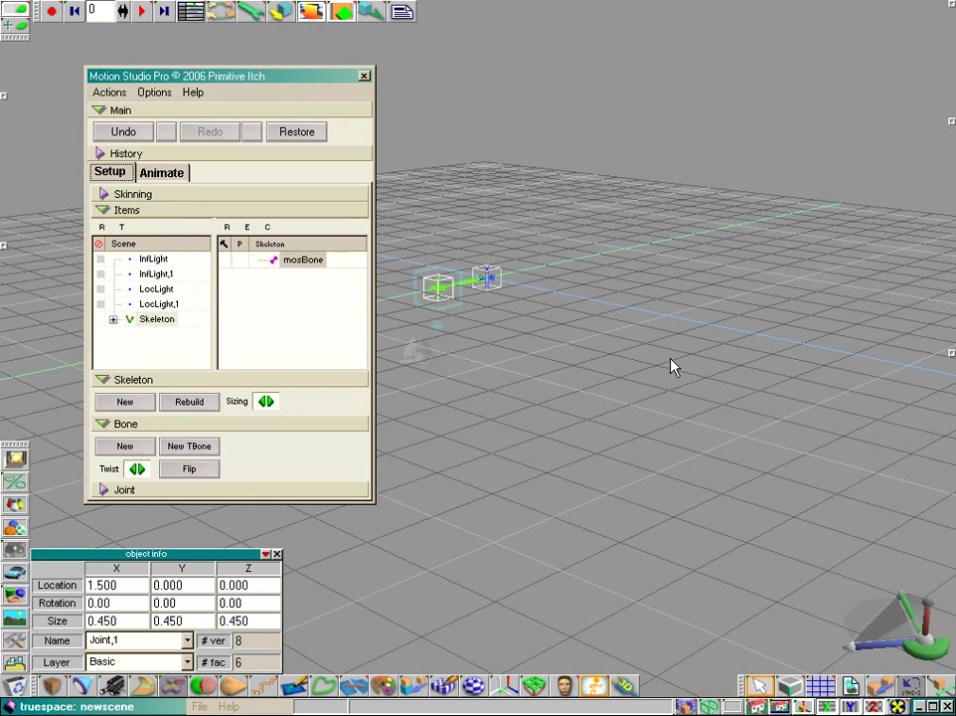
Examine the cube-shaped joints at both ends of the new skeleton's bone up close
left_click_drag(672, 367, 755, 467)
scroll(921, 560, "up", 10)
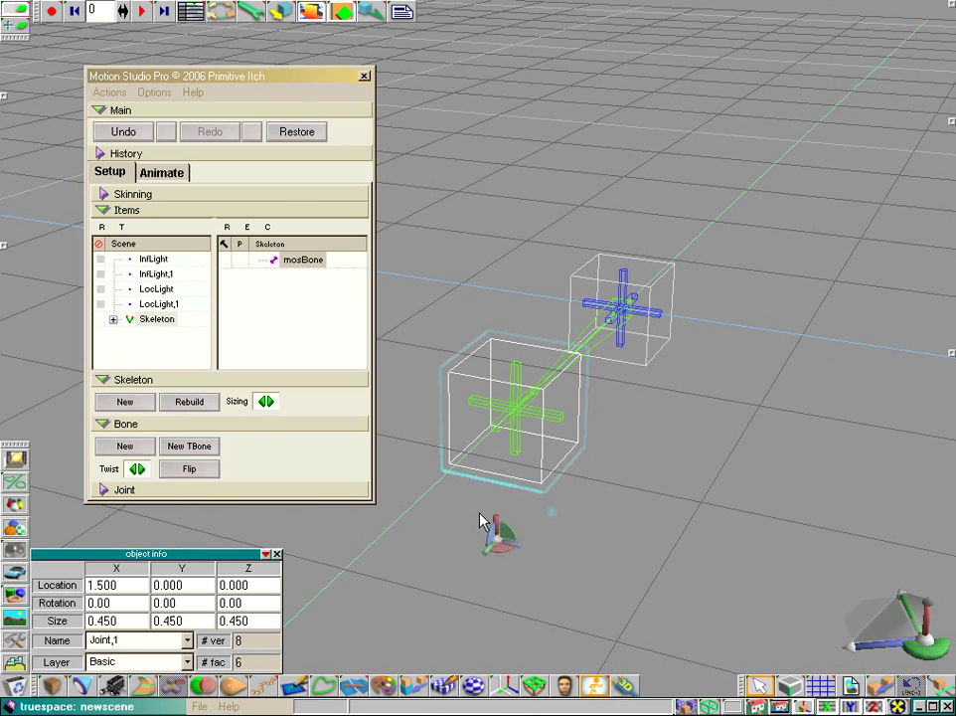
left_click(611, 296)
left_click(557, 448)
middle_click_drag(679, 508, 617, 447)
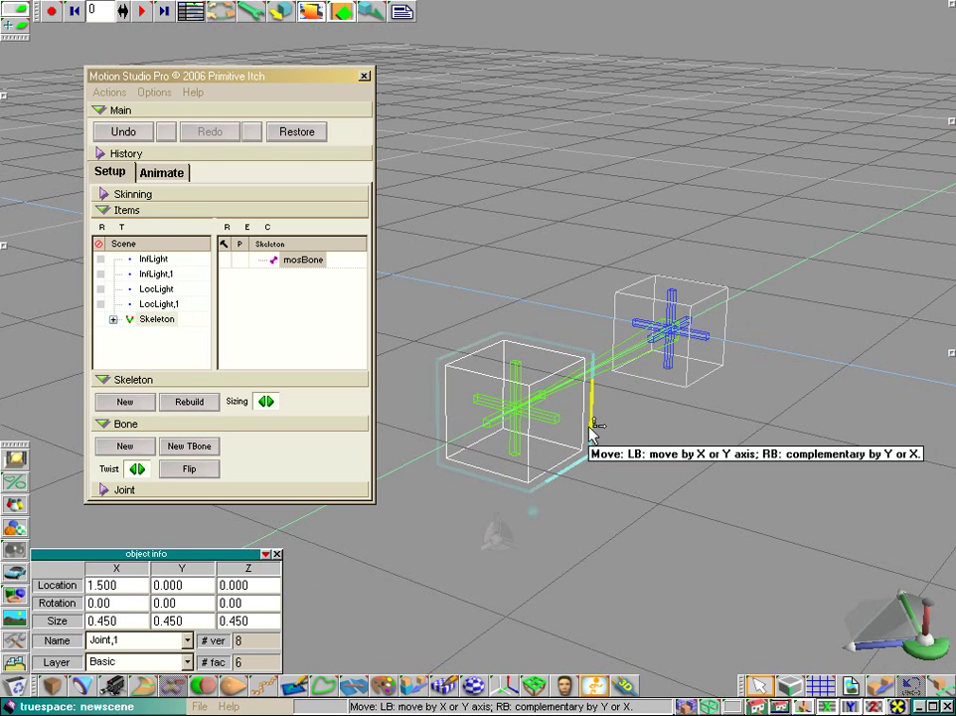